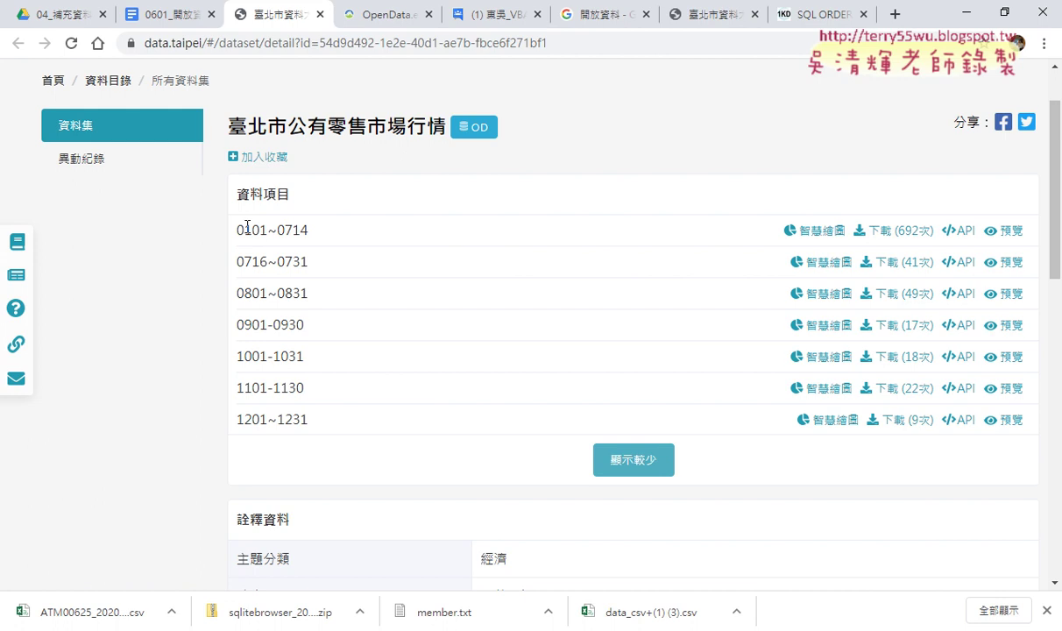
Highlight the 0101~0714 through 1201~1231 date ranges and mark them up in red ink.
drag(235, 229, 889, 237)
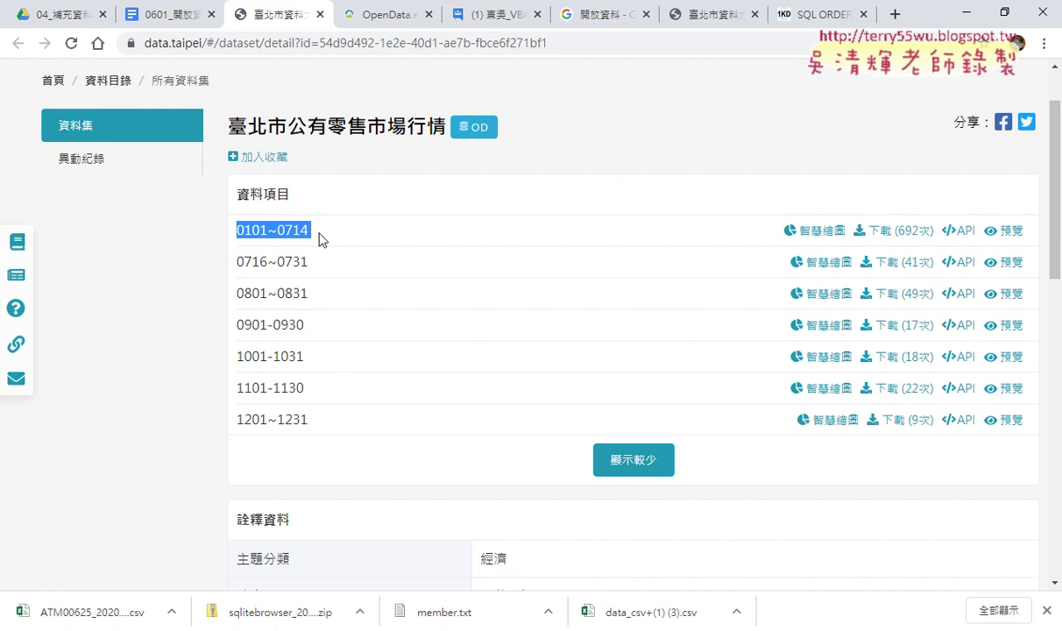
click(303, 233)
drag(314, 230, 223, 237)
drag(310, 421, 223, 254)
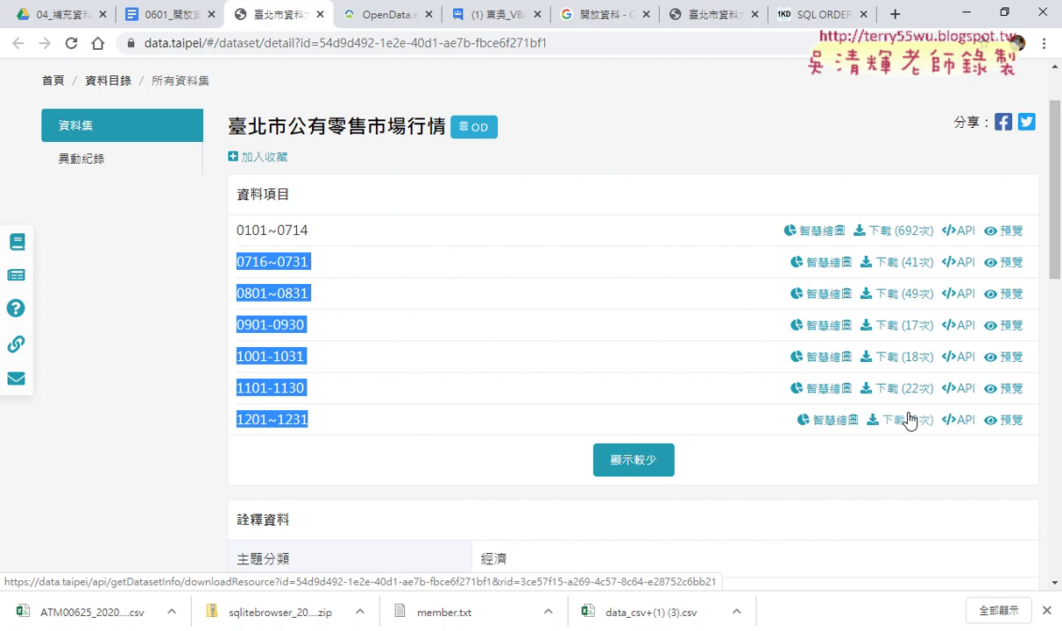
drag(909, 419, 906, 443)
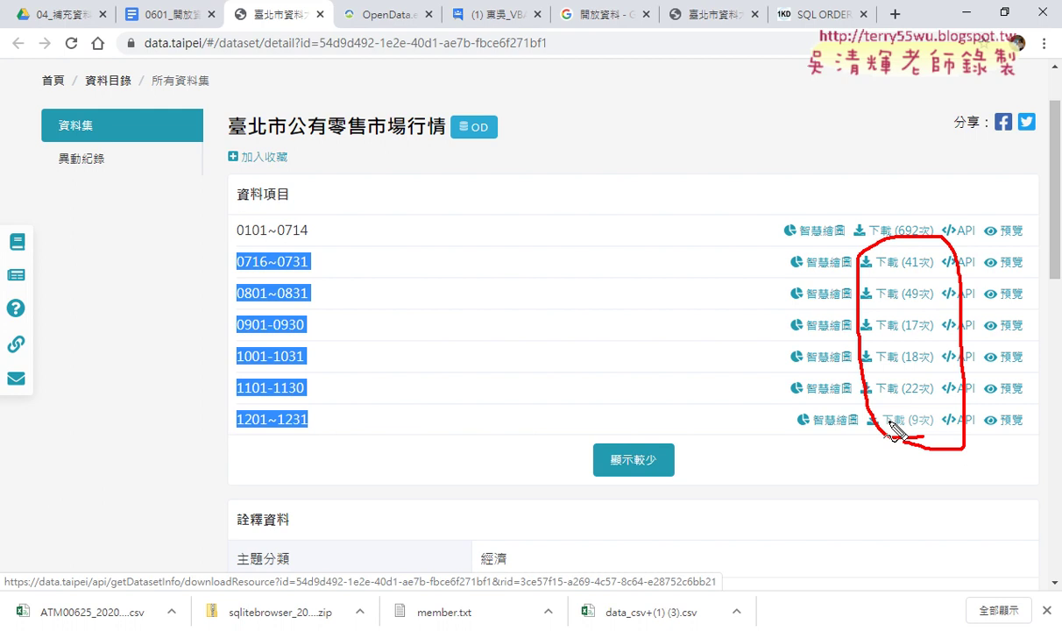
drag(287, 421, 304, 426)
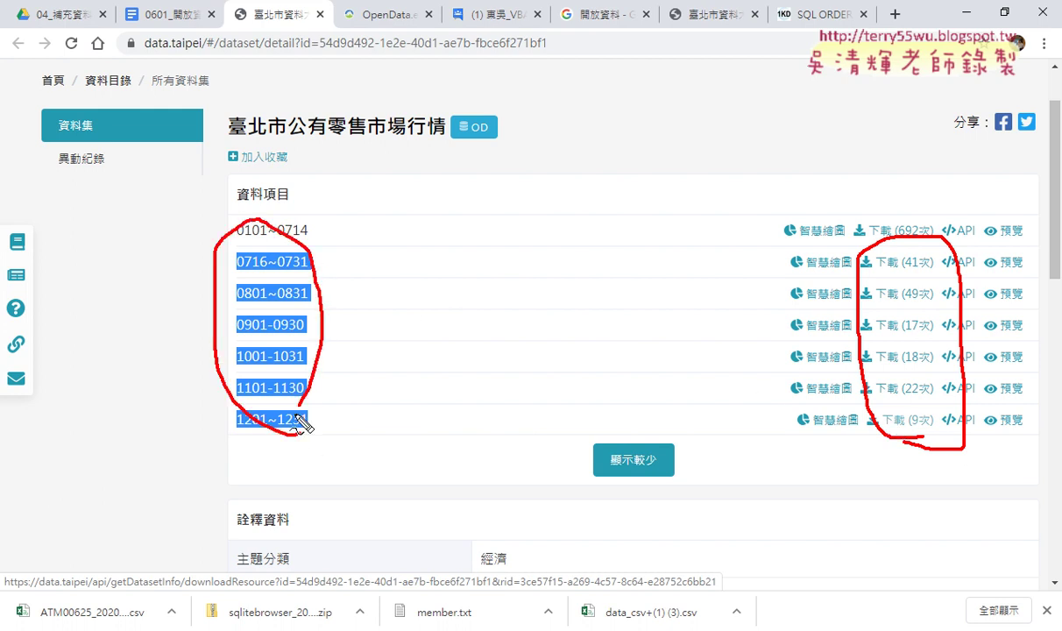
mouse_move(364, 302)
mouse_down()
mouse_move(403, 326)
mouse_move(431, 303)
mouse_move(437, 336)
mouse_up()
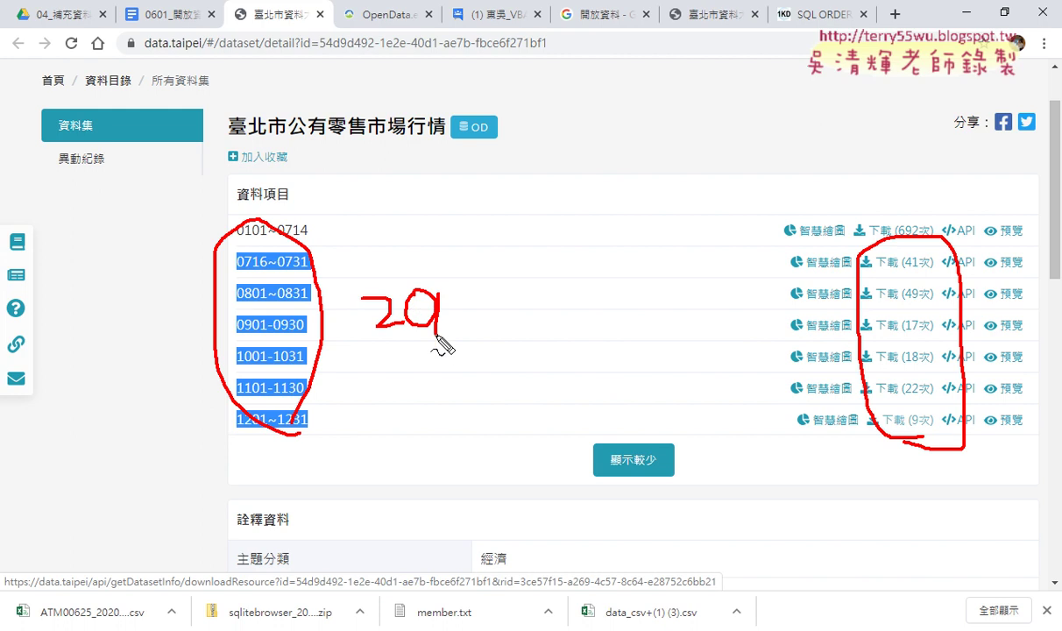
drag(489, 290, 473, 359)
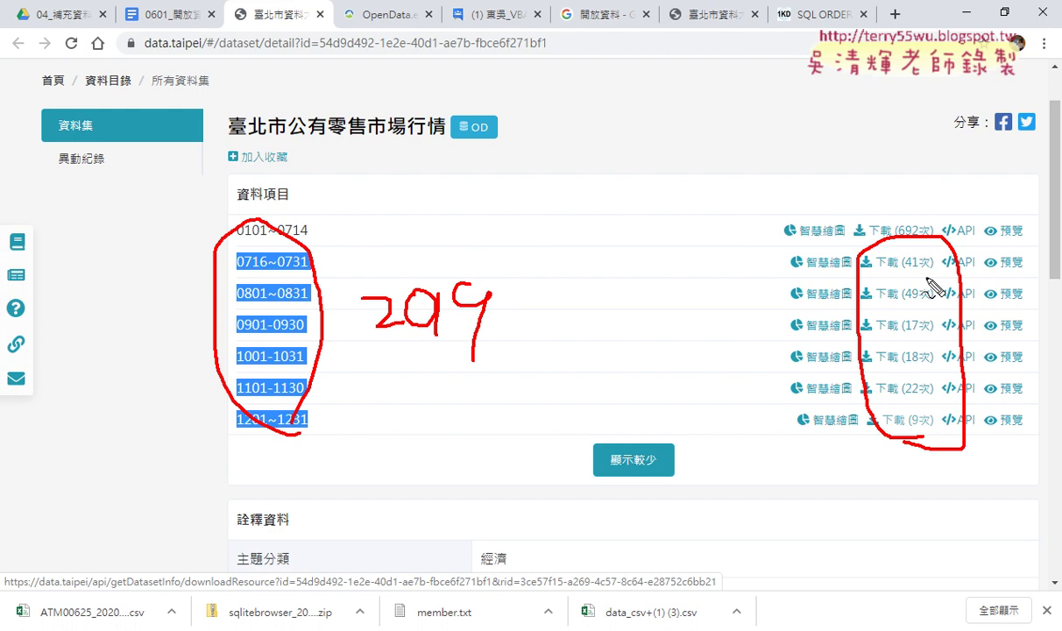
key(Escape)
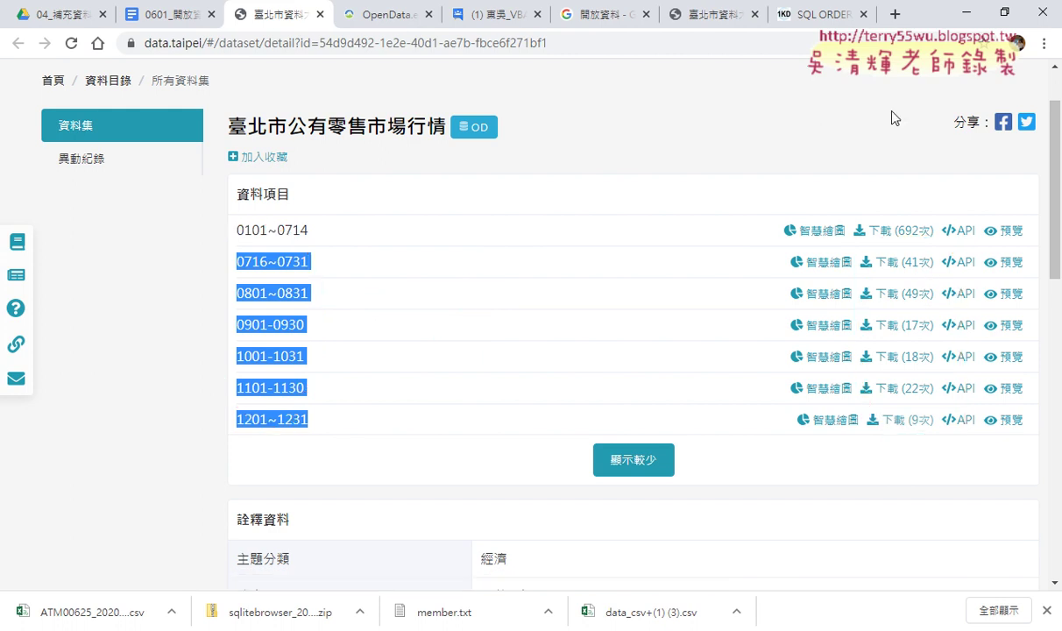
From the course notes, open the opendata.epa.gov.tw PM2.5 link in a new tab.
click(163, 15)
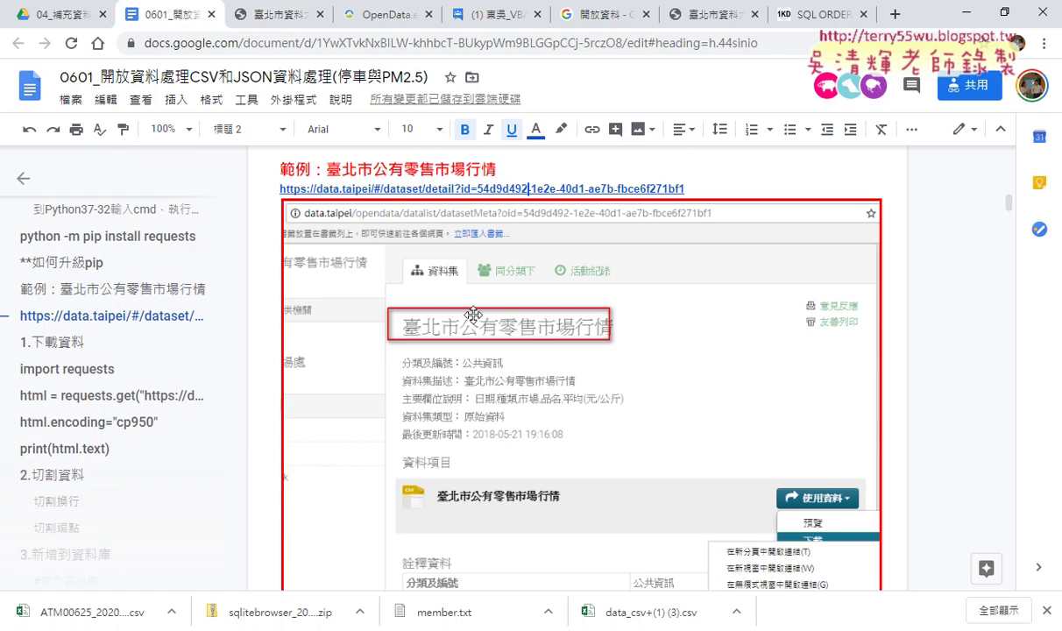
mouse_move(1009, 203)
mouse_down()
mouse_move(1019, 313)
mouse_move(1019, 278)
mouse_move(963, 258)
mouse_up()
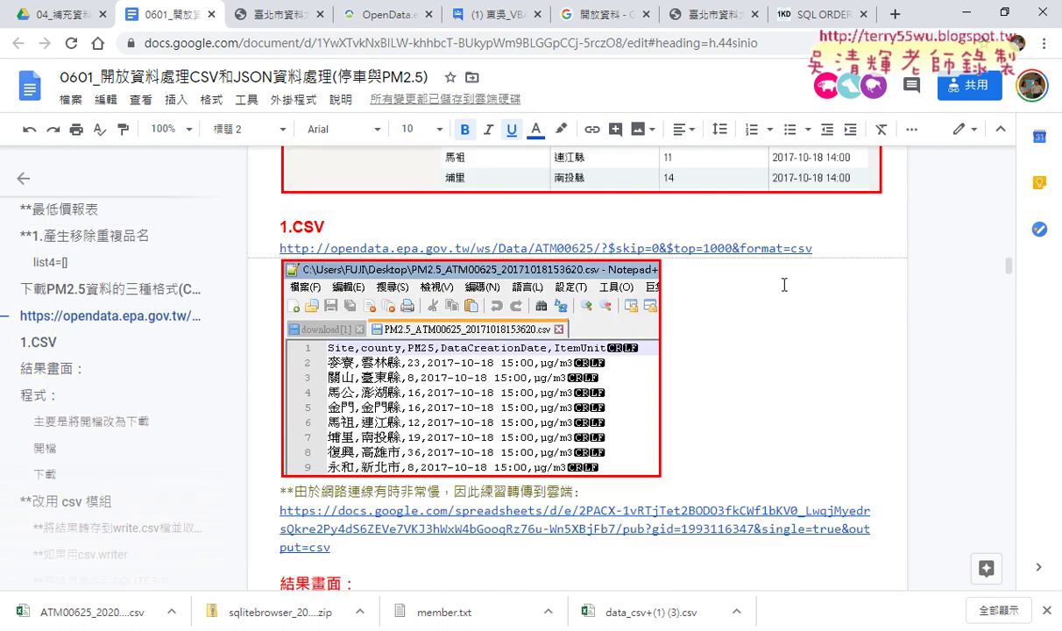
scroll(785, 285, up, 1)
scroll(783, 284, up, 2)
scroll(780, 283, up, 1)
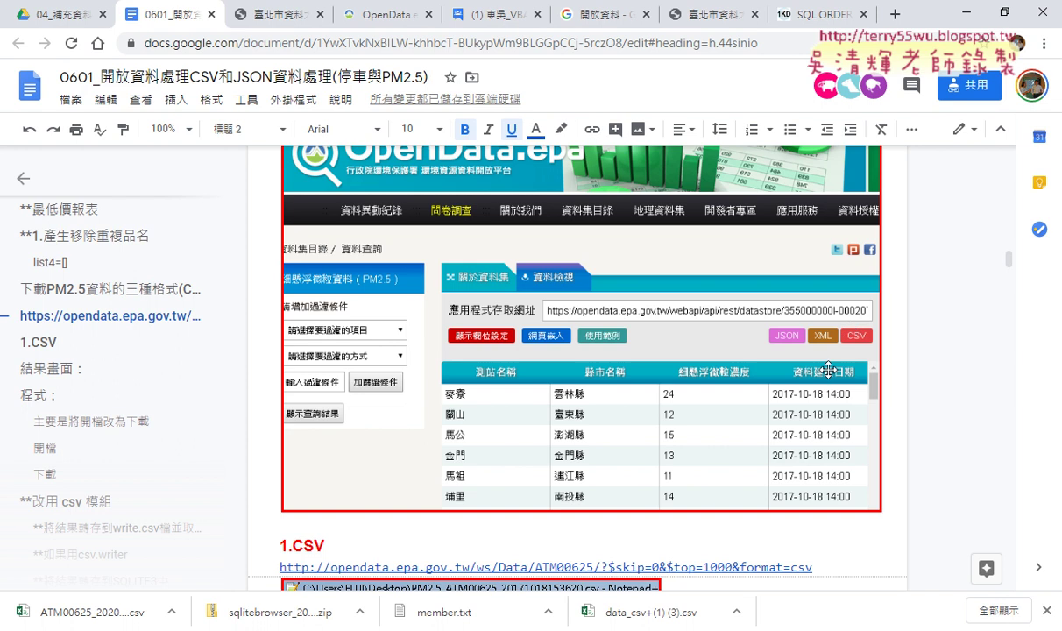
scroll(775, 355, up, 2)
click(571, 274)
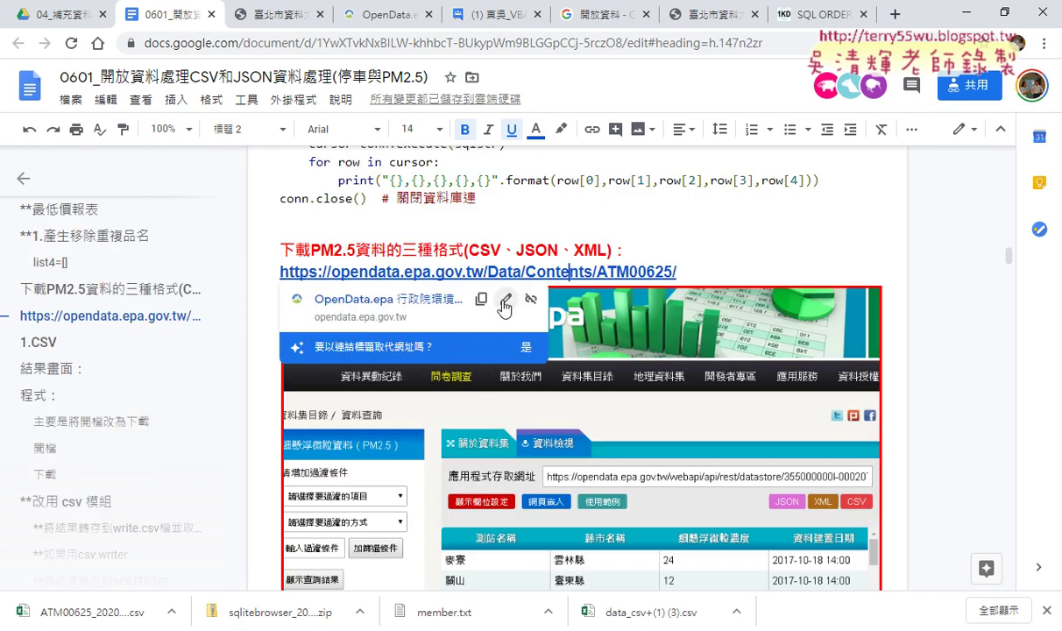
click(405, 293)
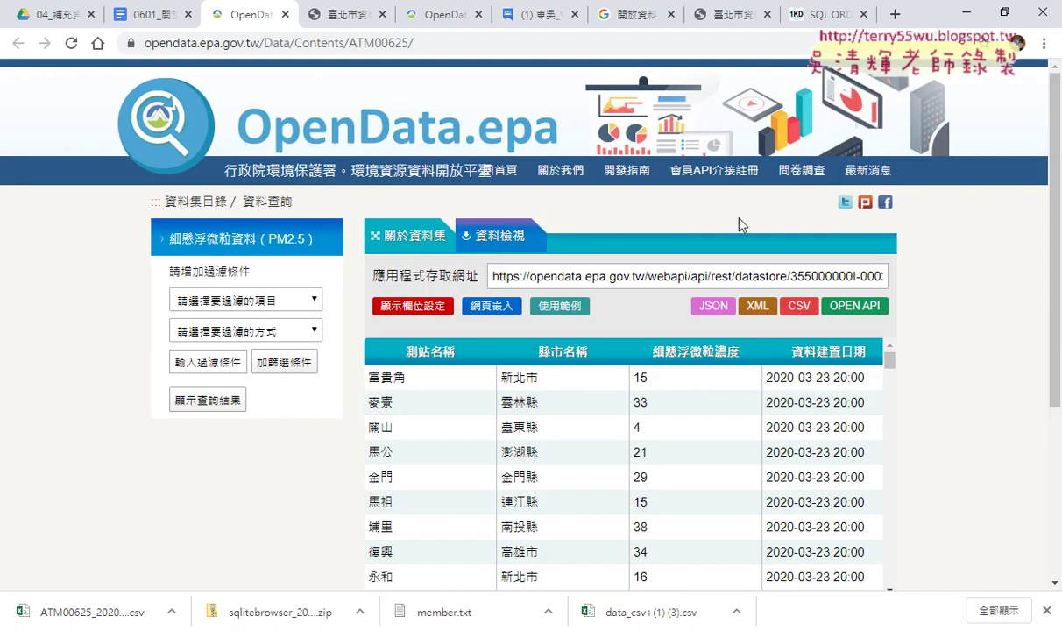
Circle the JSON, XML and CSV format choices, then download the ATM00625 PM2.5 data as CSV.
scroll(989, 356, down, 1)
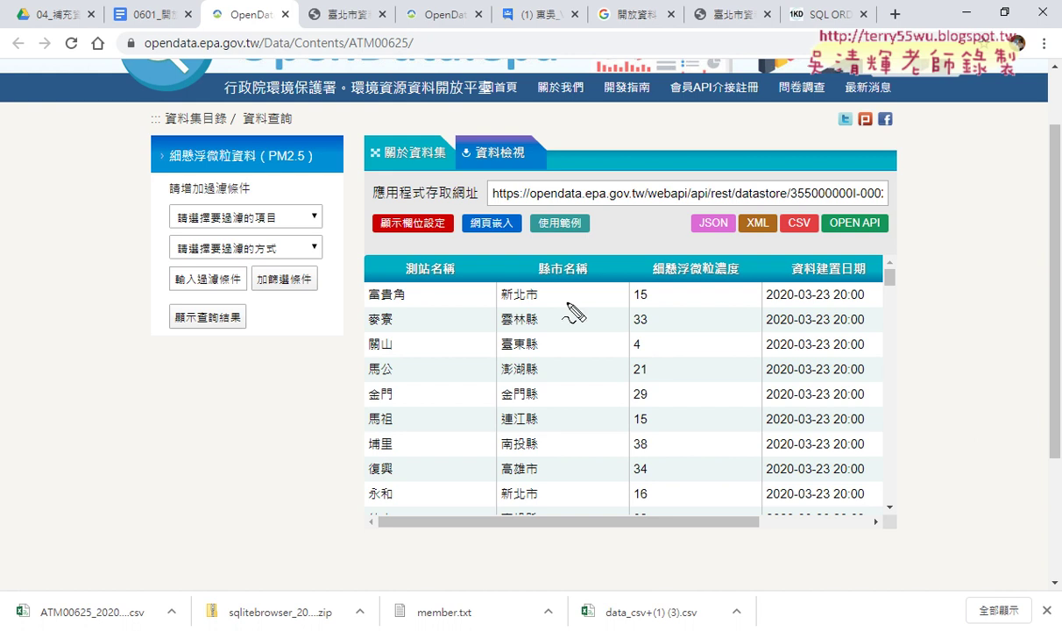
drag(794, 243, 837, 203)
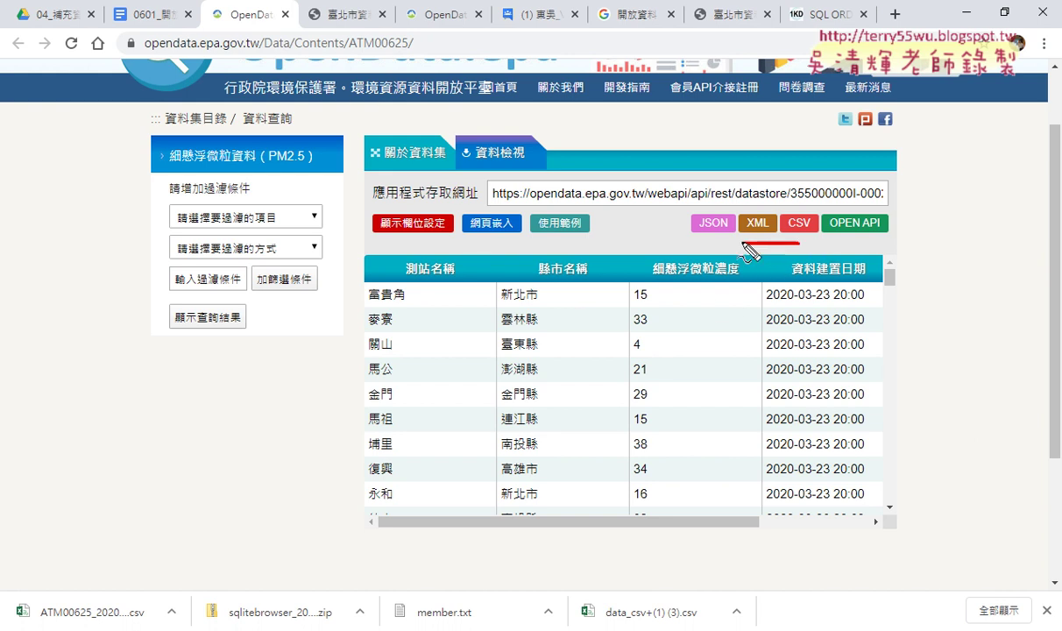
mouse_move(873, 136)
mouse_down()
mouse_move(811, 210)
mouse_move(842, 185)
mouse_up()
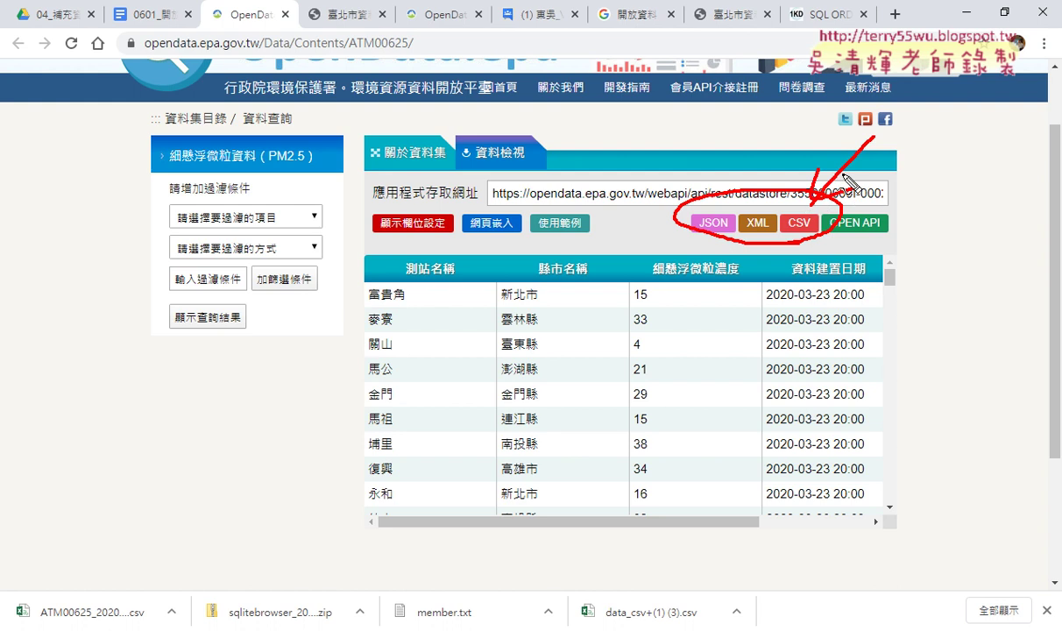
key(Escape)
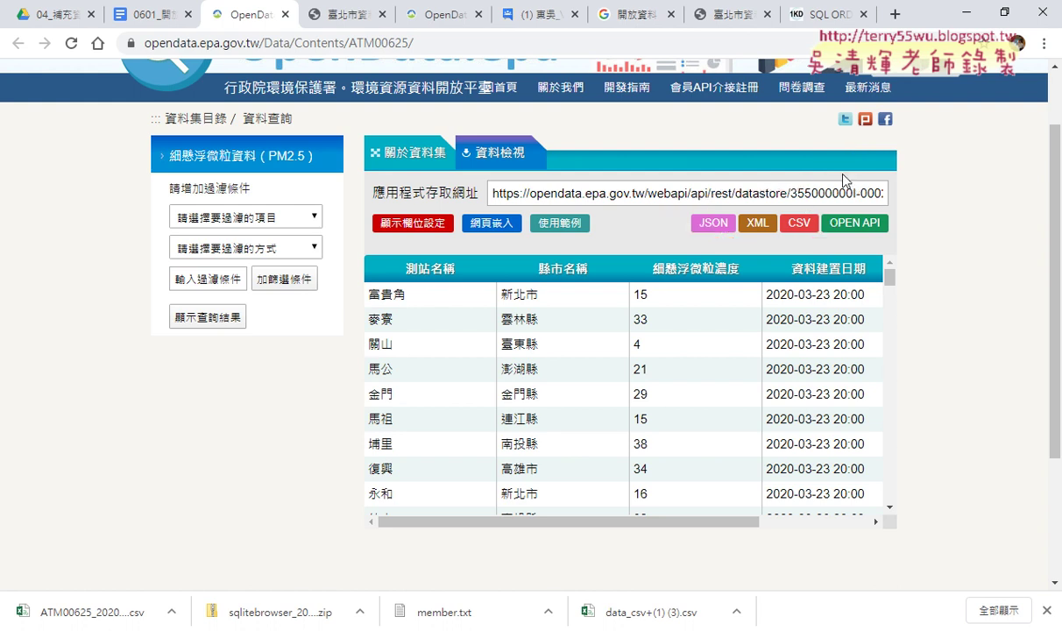
click(799, 223)
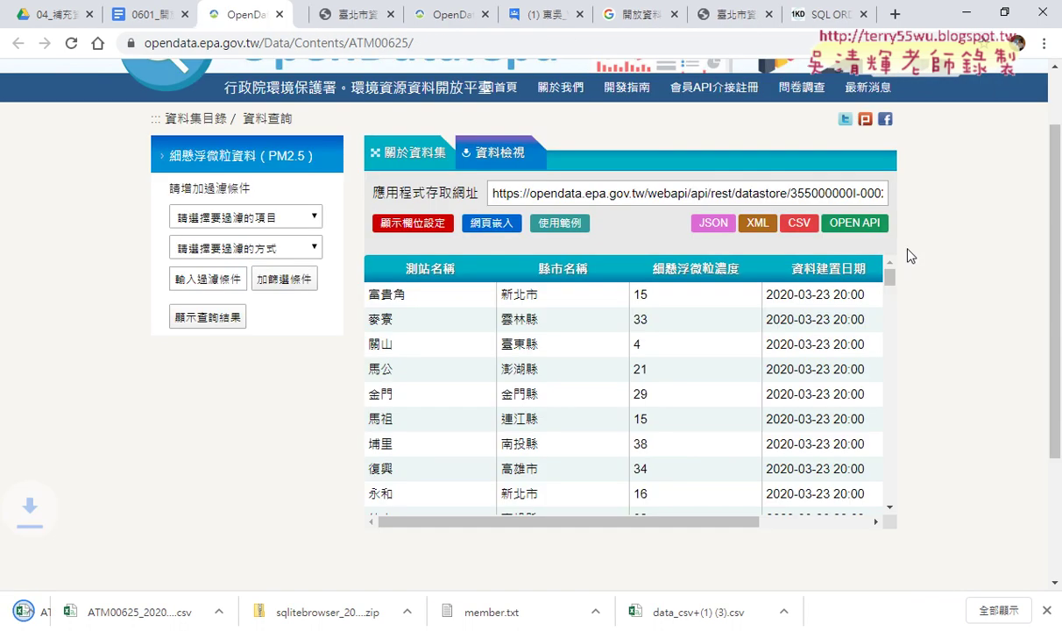
click(172, 611)
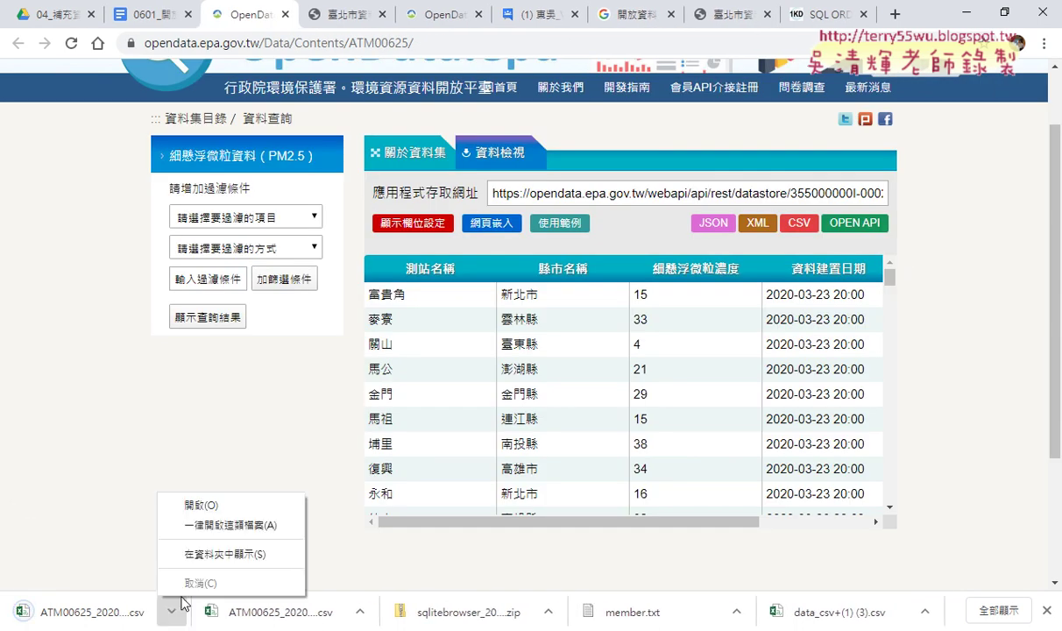
Open ATM00625_20200323204435.csv in Notepad, check its encoding in Save As, then close it.
click(207, 554)
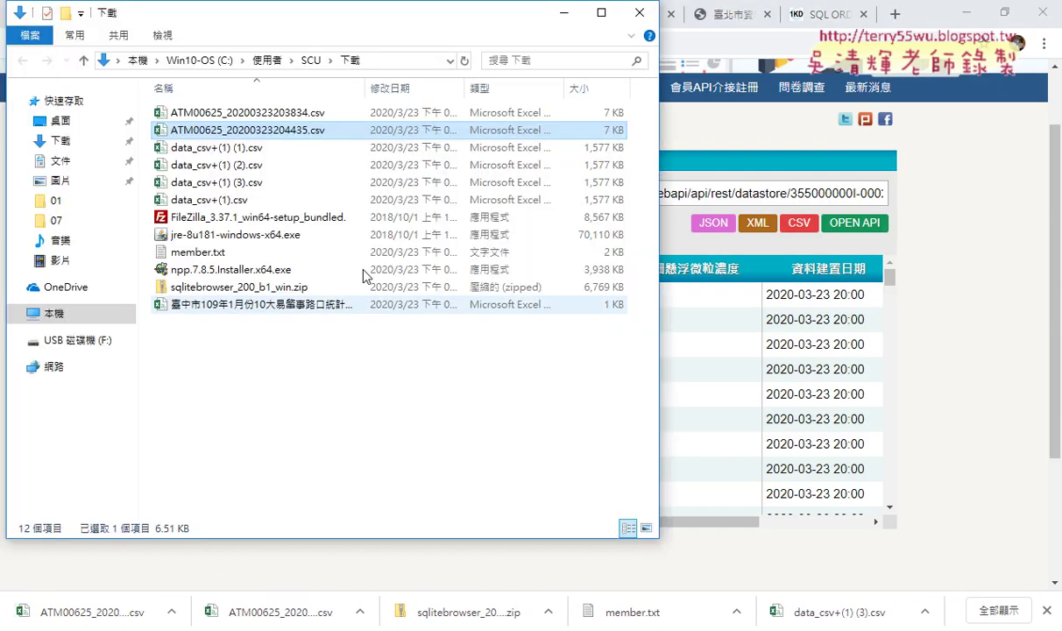
right_click(291, 131)
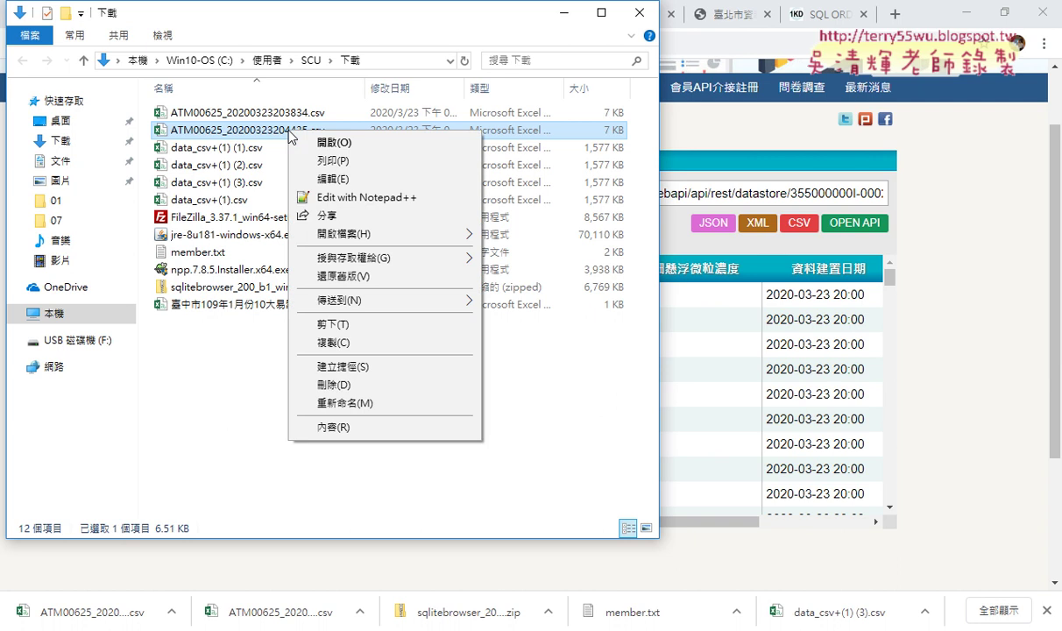
click(331, 179)
click(216, 56)
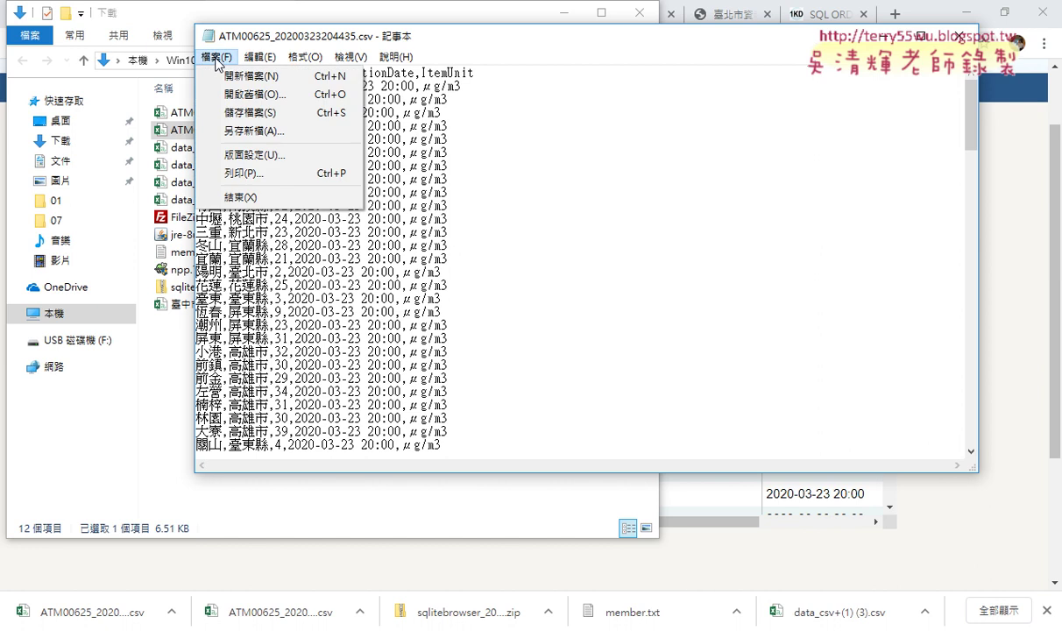
click(239, 131)
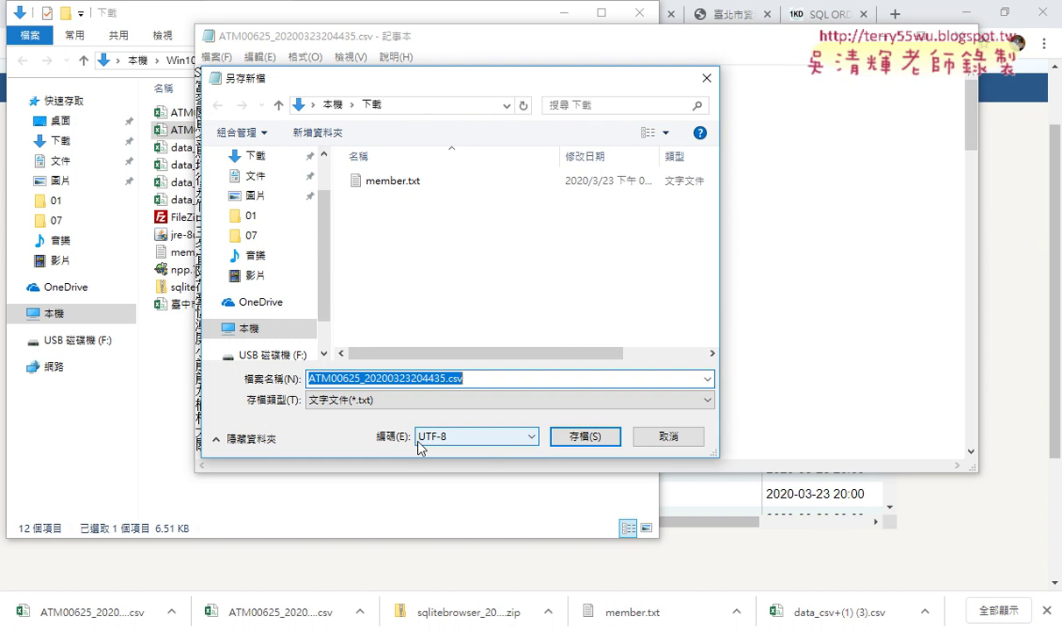
click(669, 436)
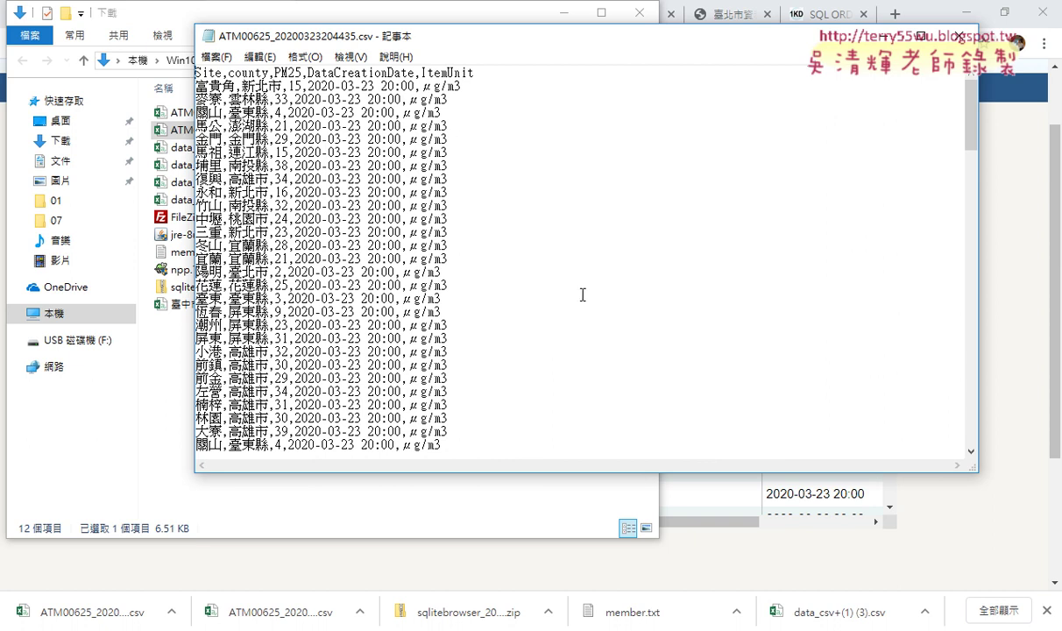
click(960, 36)
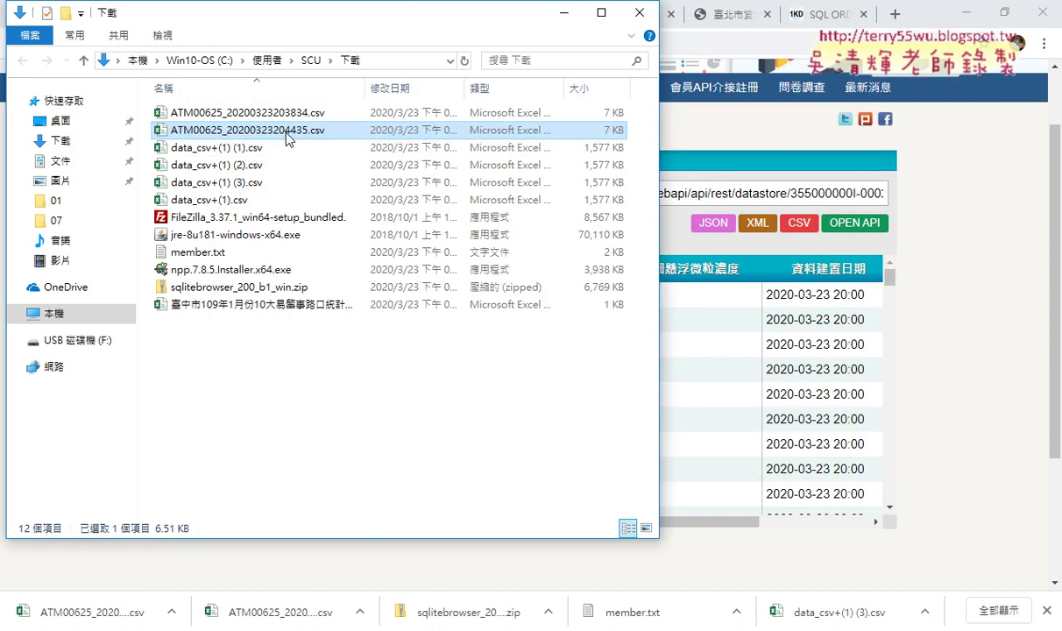
View the newer ATM00625 CSV in Notepad++, close Downloads, and load the dataset's JSON feed.
right_click(271, 125)
click(303, 196)
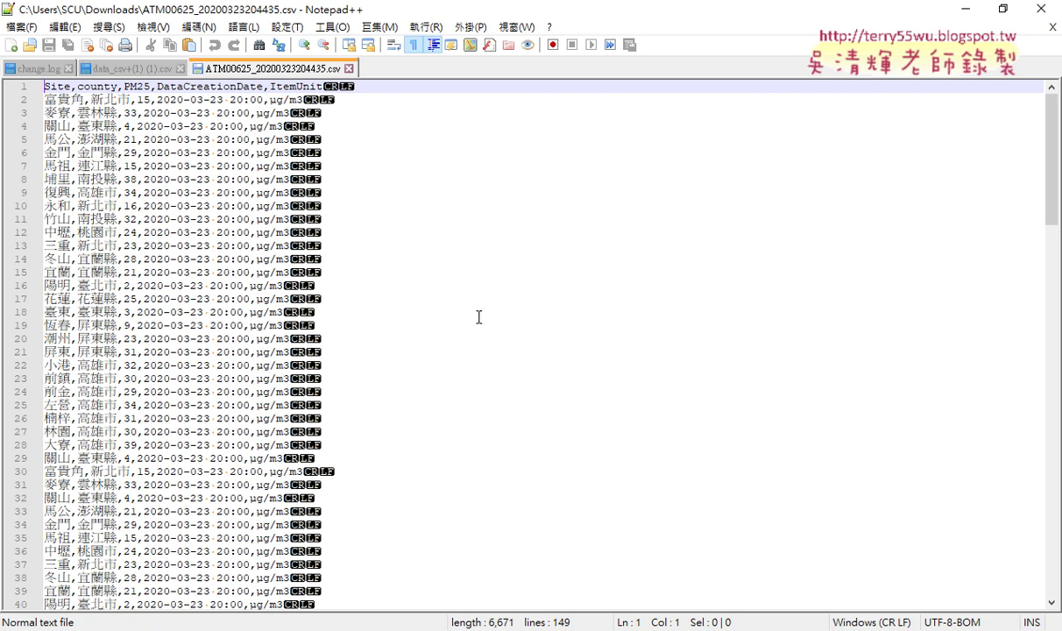
click(967, 9)
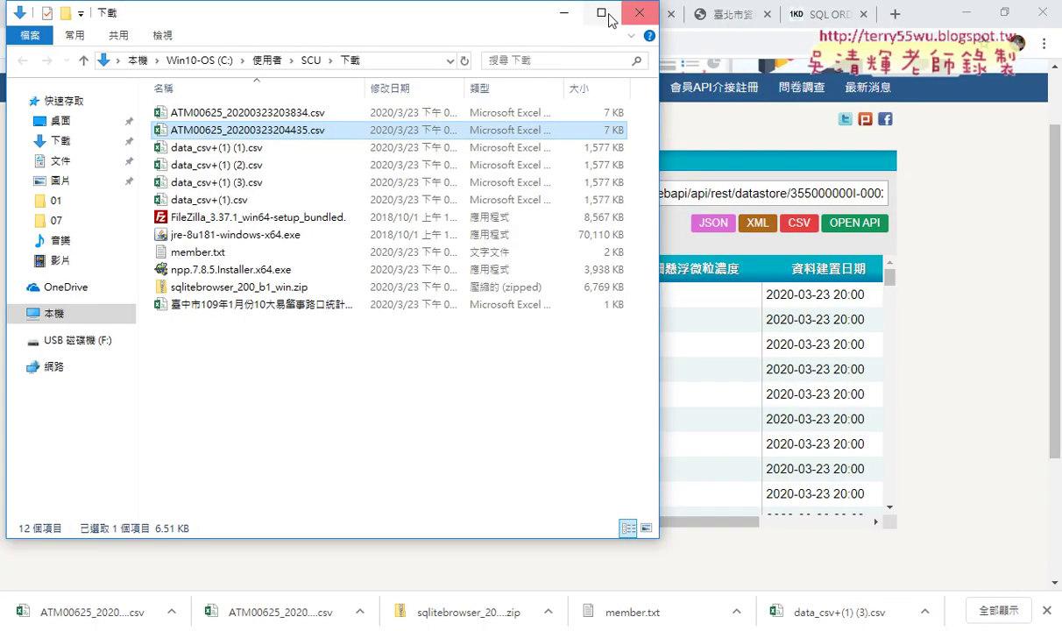
click(563, 13)
click(713, 224)
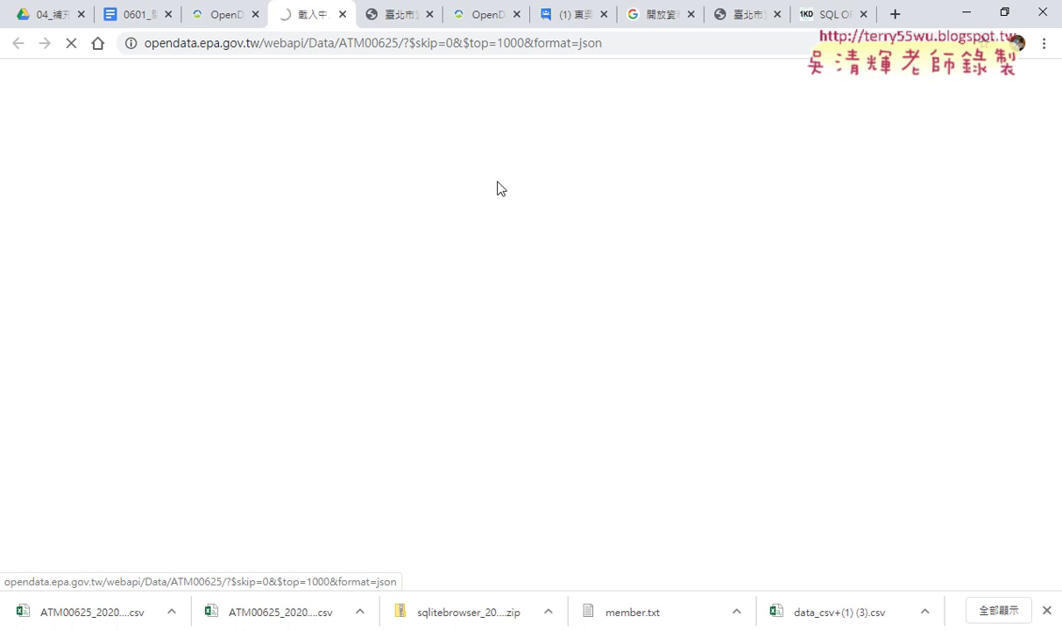
Reopen the ATM00625 dataset in JSON format and bring its tab forward.
click(222, 24)
click(802, 218)
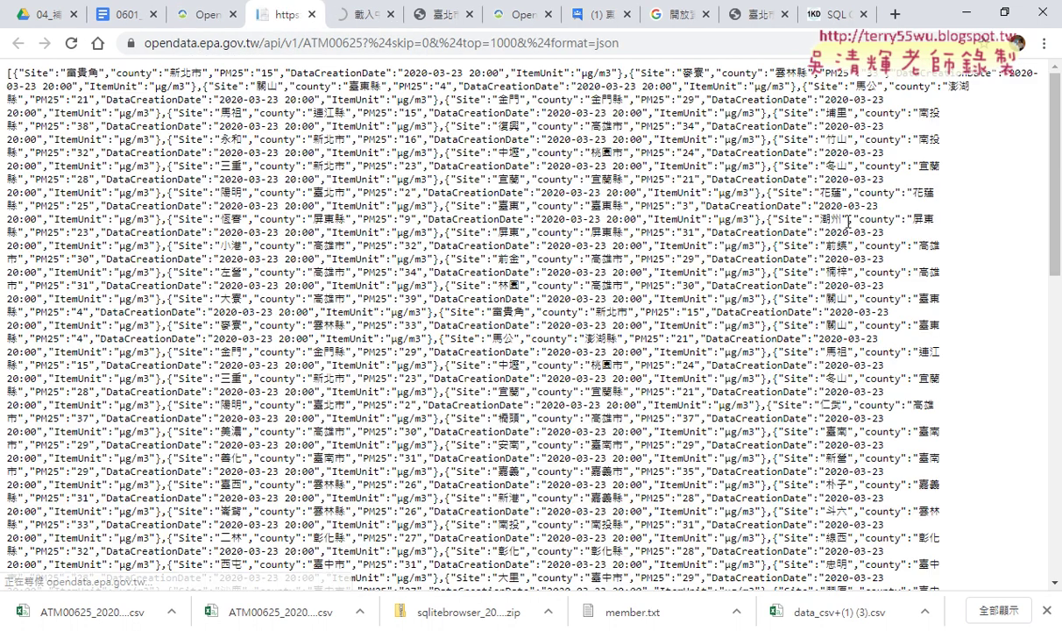
click(189, 19)
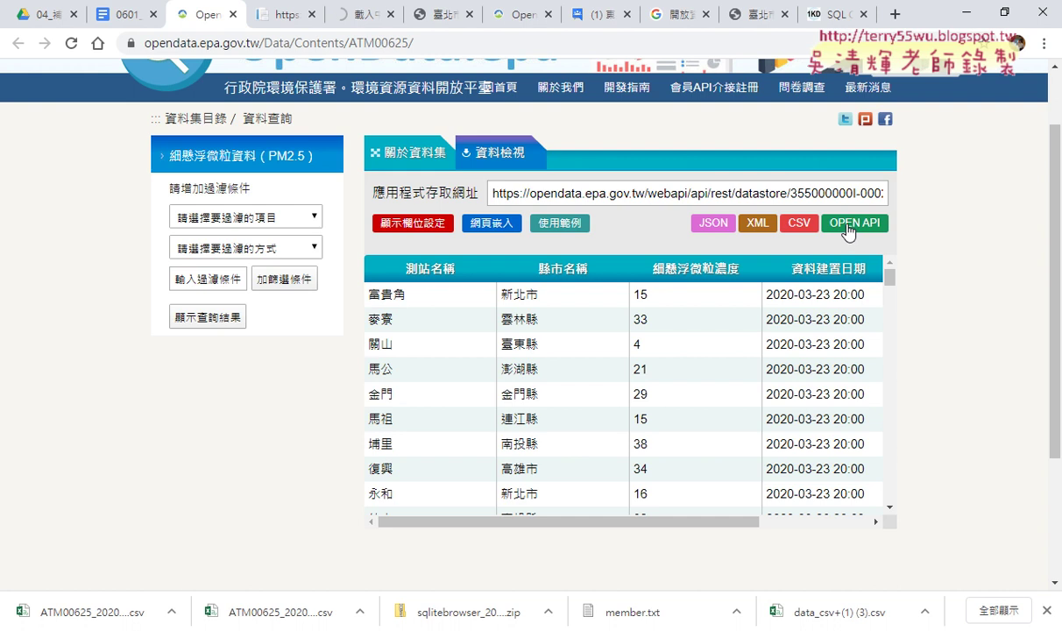
click(711, 234)
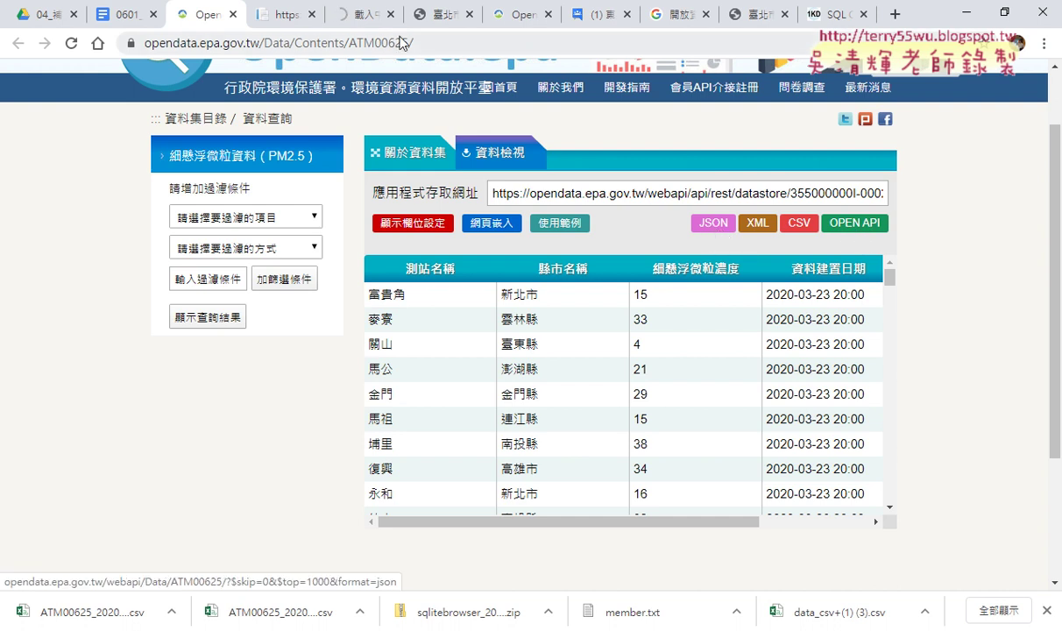
click(702, 223)
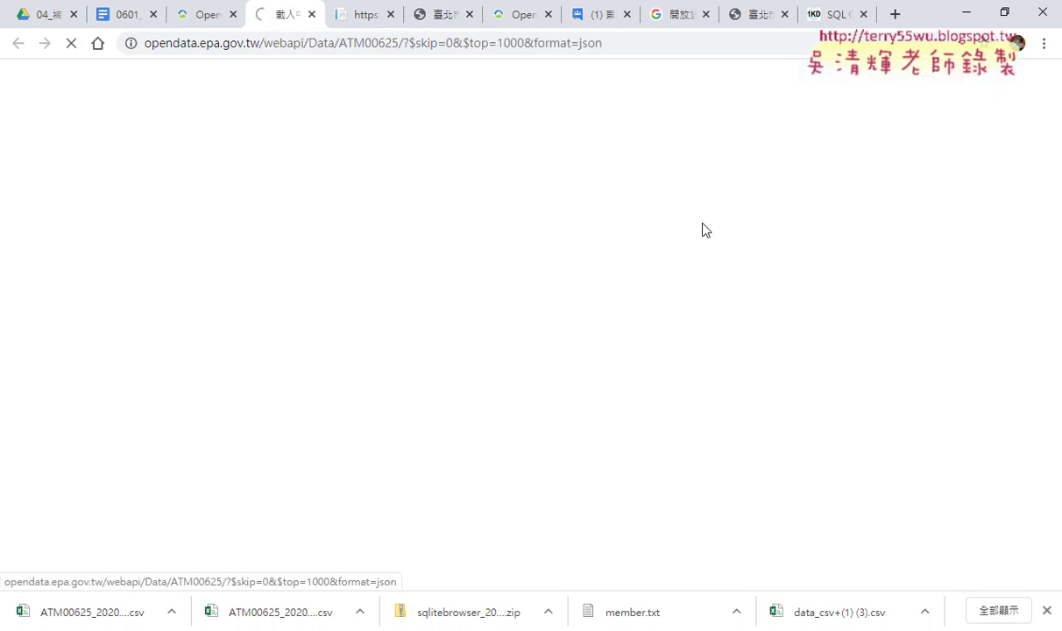
click(340, 19)
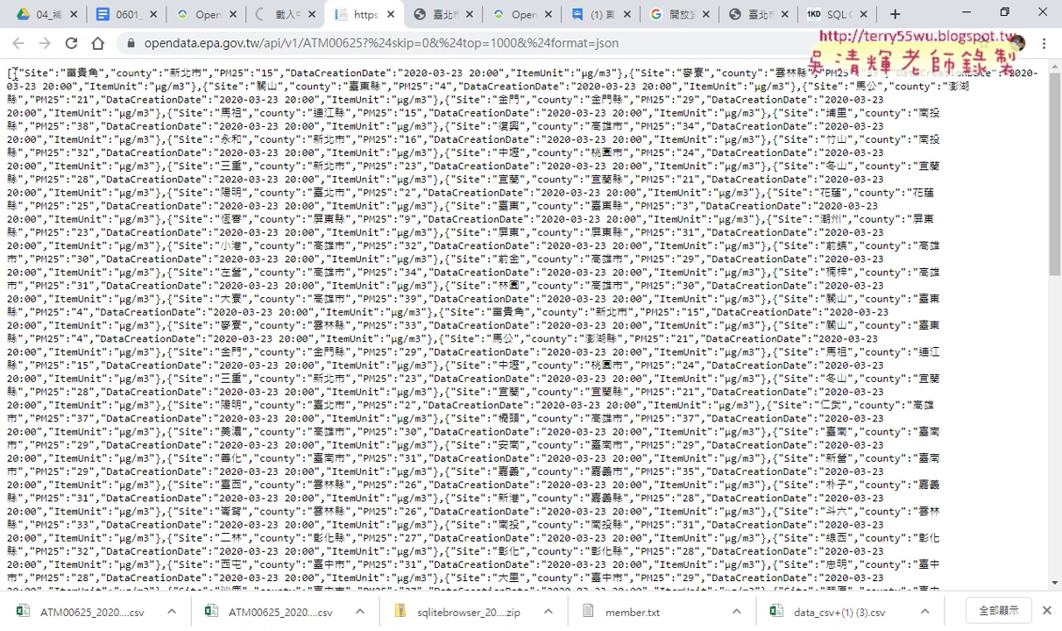
Highlight the first station record and its Site field in the JSON, then return to the dataset page.
mouse_move(12, 74)
mouse_down()
mouse_move(244, 126)
mouse_move(217, 73)
mouse_move(623, 76)
mouse_up()
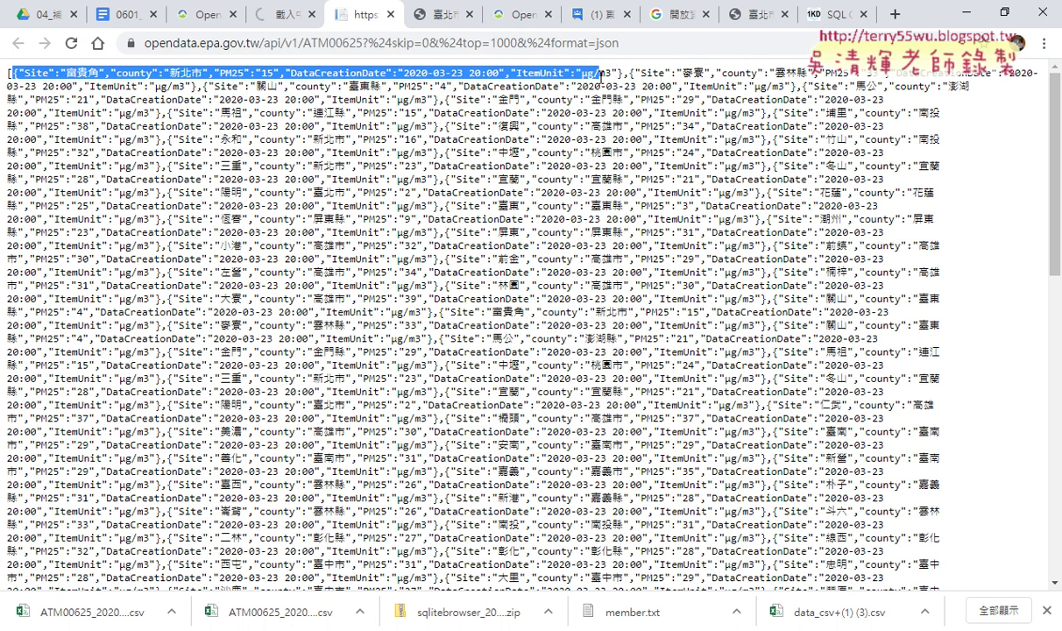
click(402, 87)
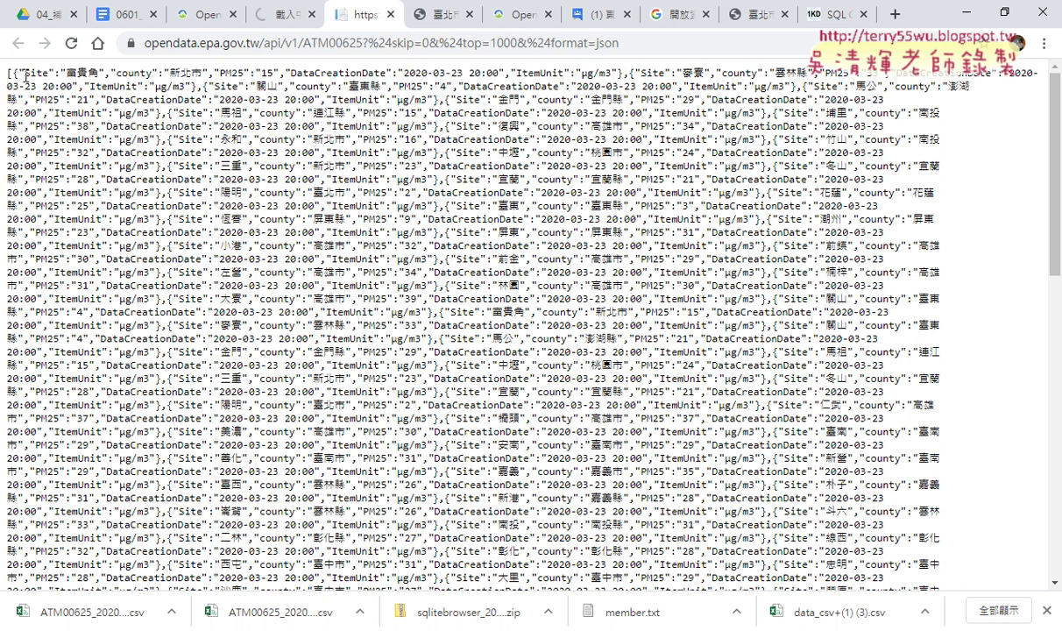
drag(25, 74, 104, 71)
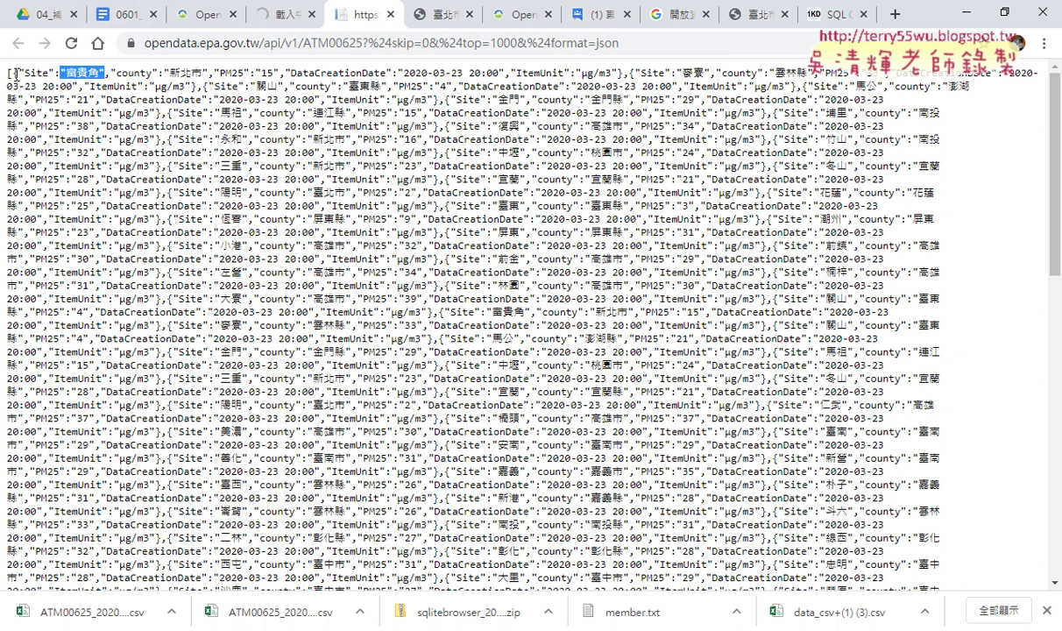
drag(15, 73, 624, 74)
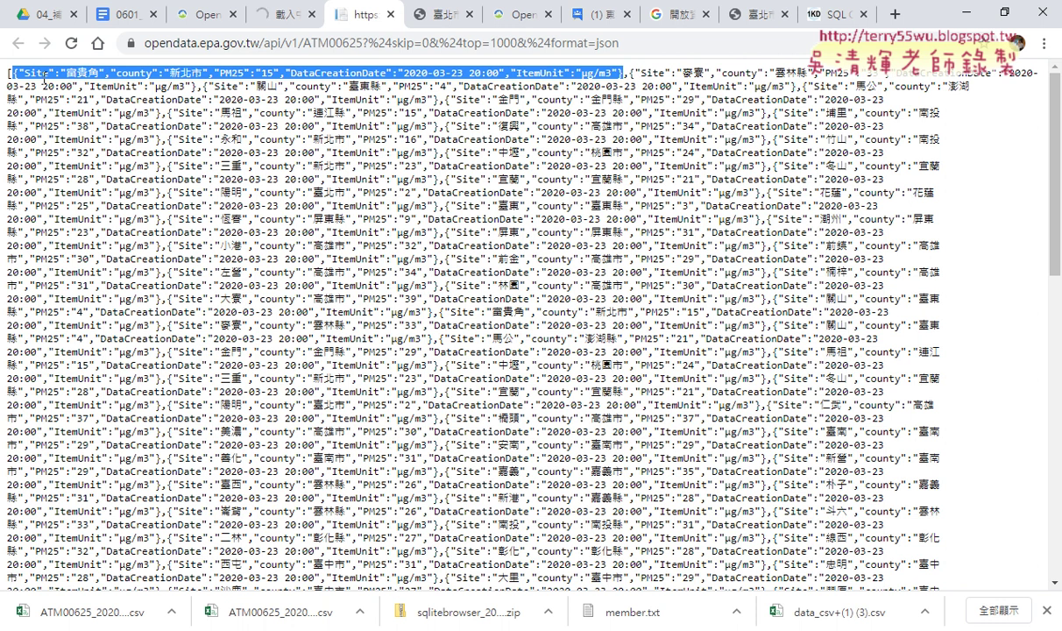
drag(14, 74, 7, 73)
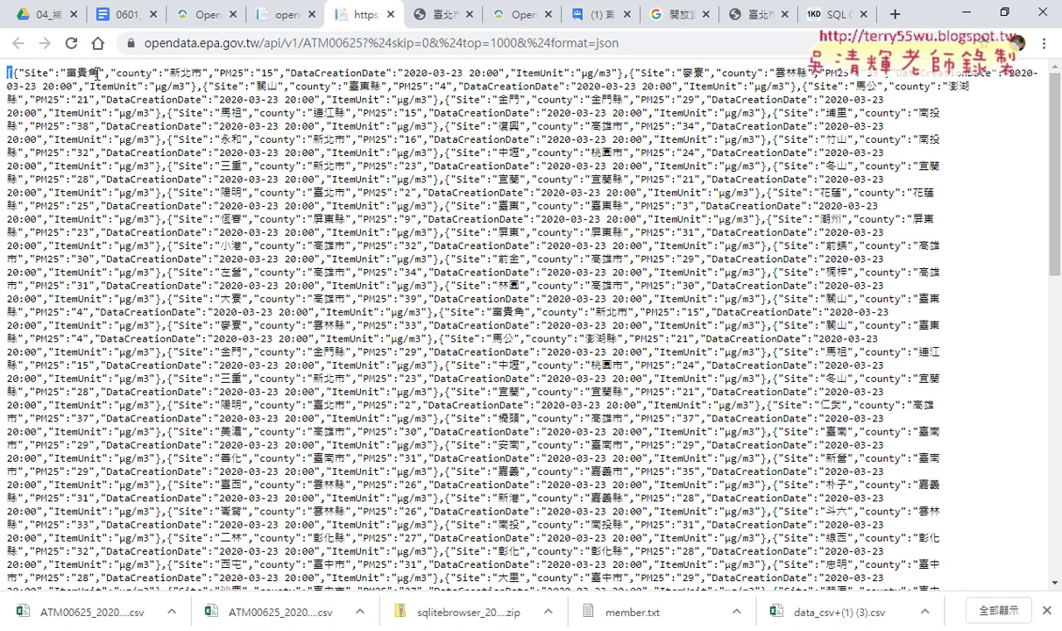
drag(12, 72, 592, 73)
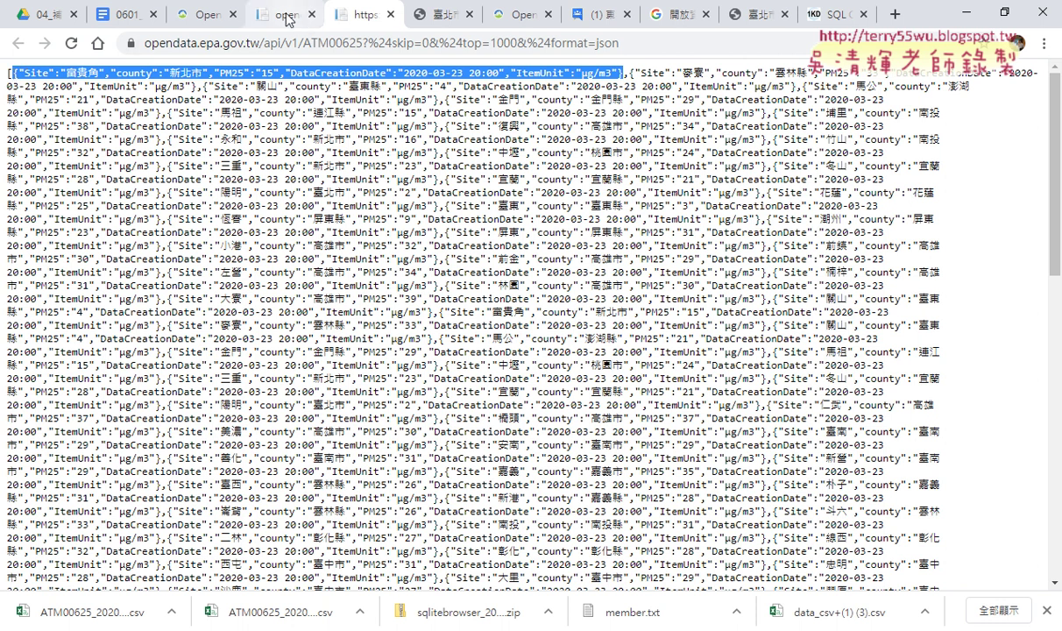
click(277, 16)
click(209, 16)
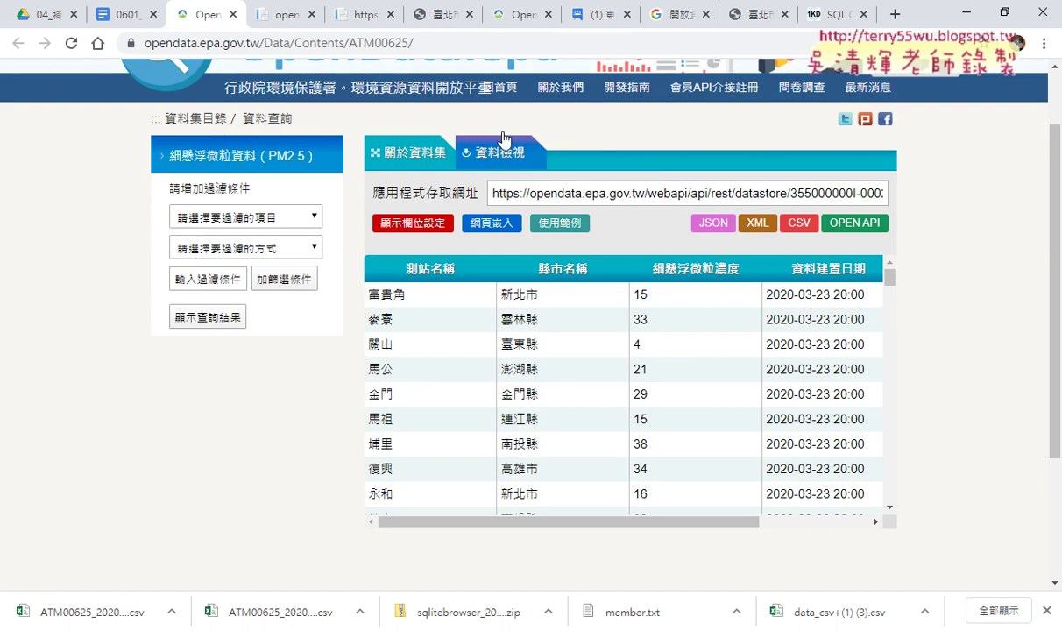
Open the ATM00625 feed as XML and collapse and expand the root and first <Data> nodes.
click(754, 223)
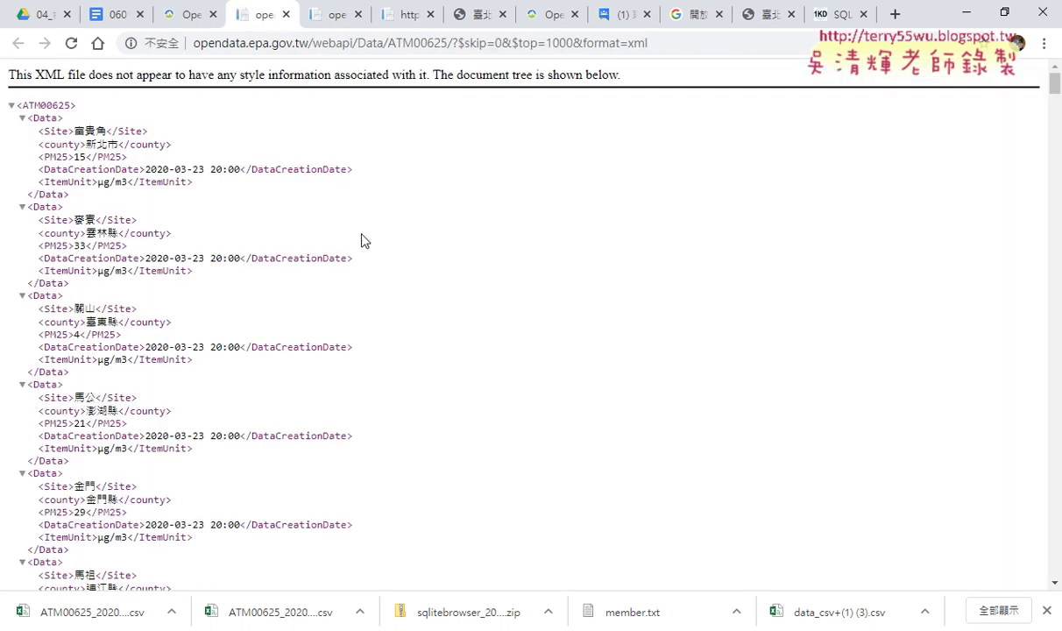
click(12, 106)
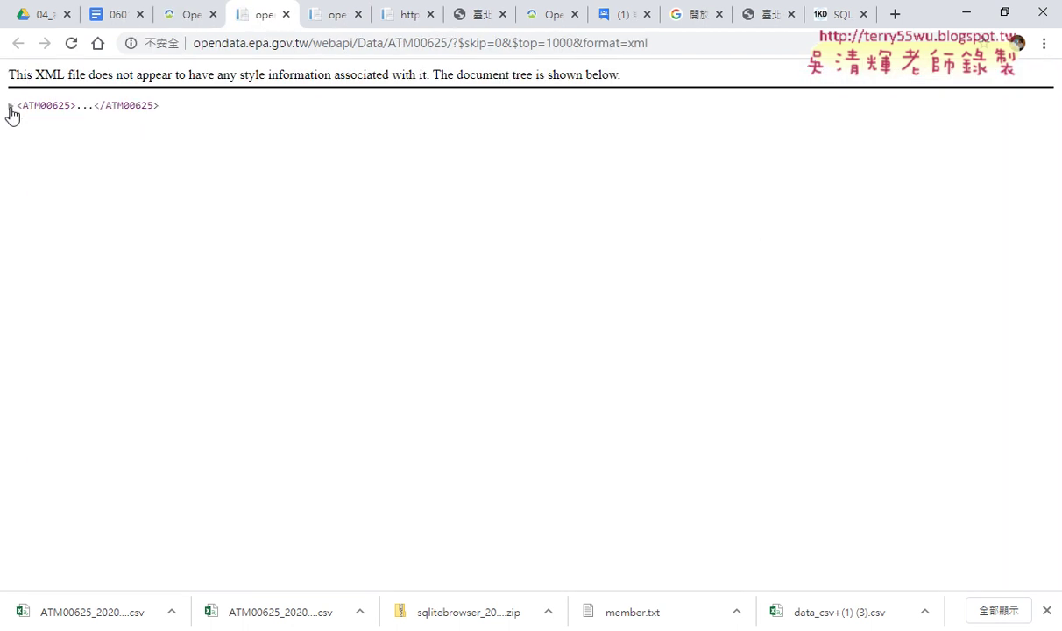
click(10, 106)
click(10, 106)
click(11, 106)
click(11, 106)
click(10, 106)
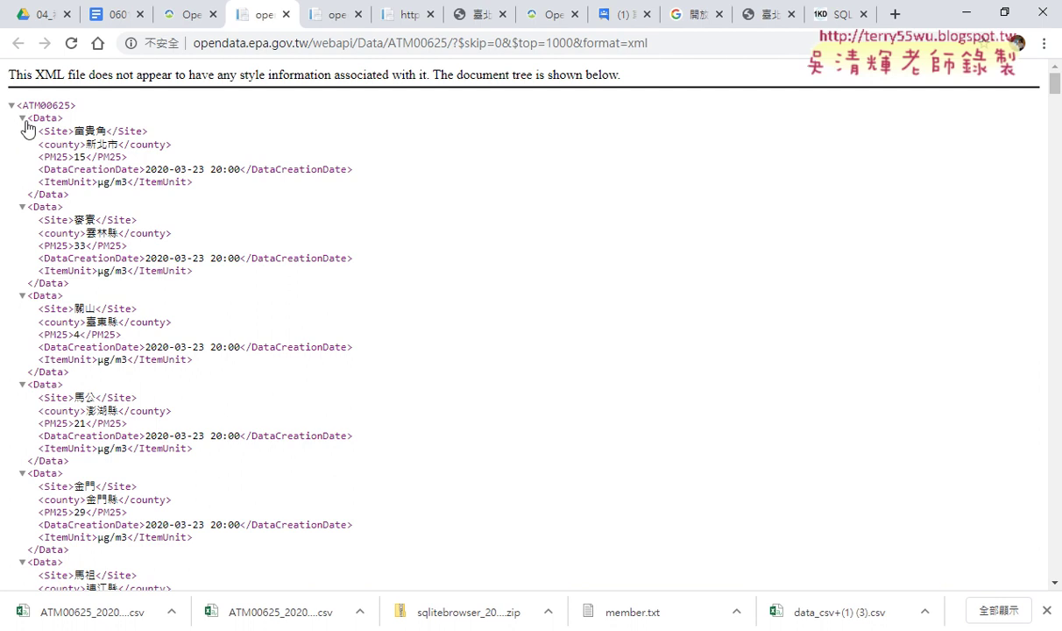
click(22, 119)
click(23, 118)
On the data.taipei market dataset, highlight the 0101~0714 item, then return to the ATM00625 page.
click(469, 16)
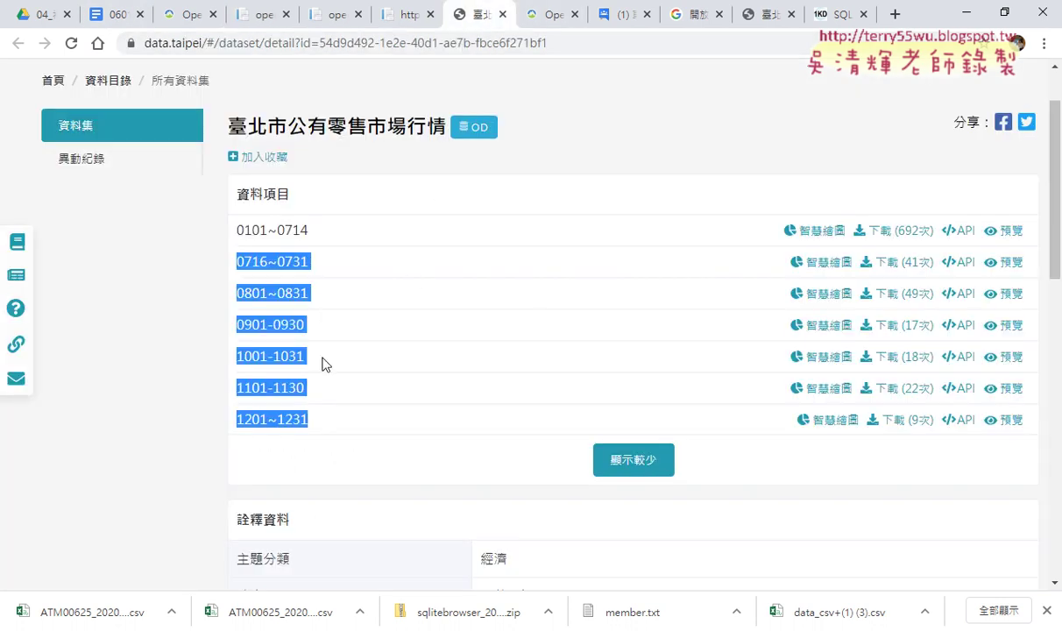
click(353, 277)
drag(307, 231, 235, 229)
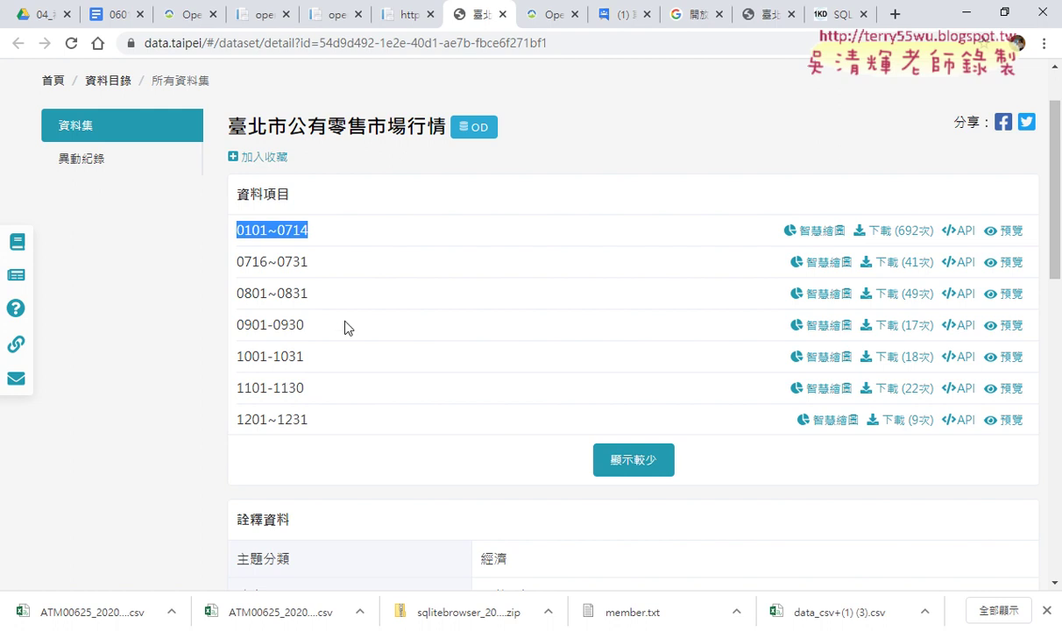
click(167, 14)
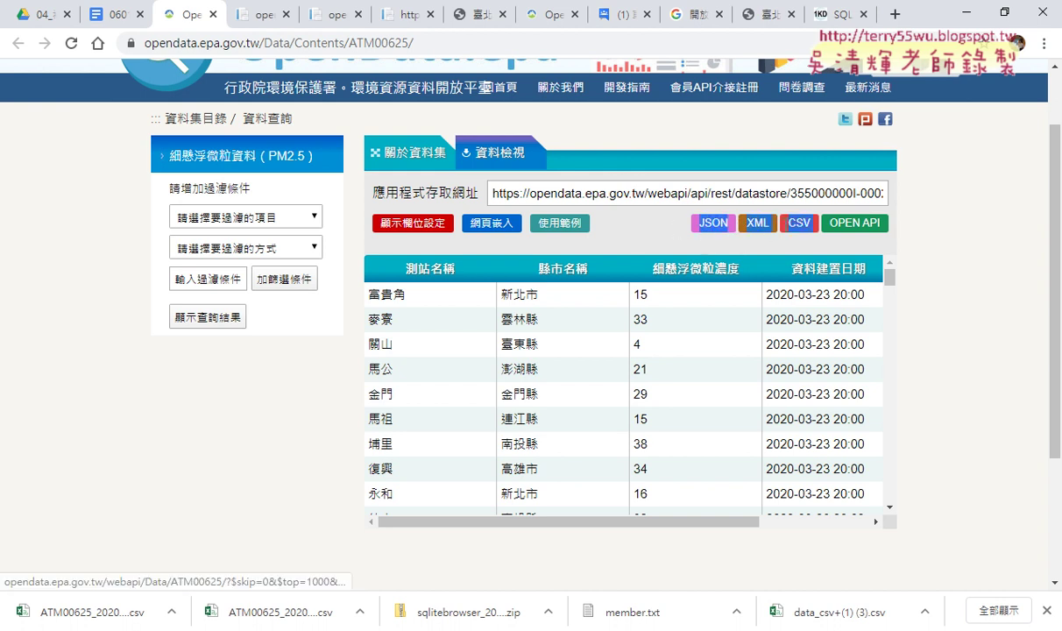
scroll(928, 340, up, 1)
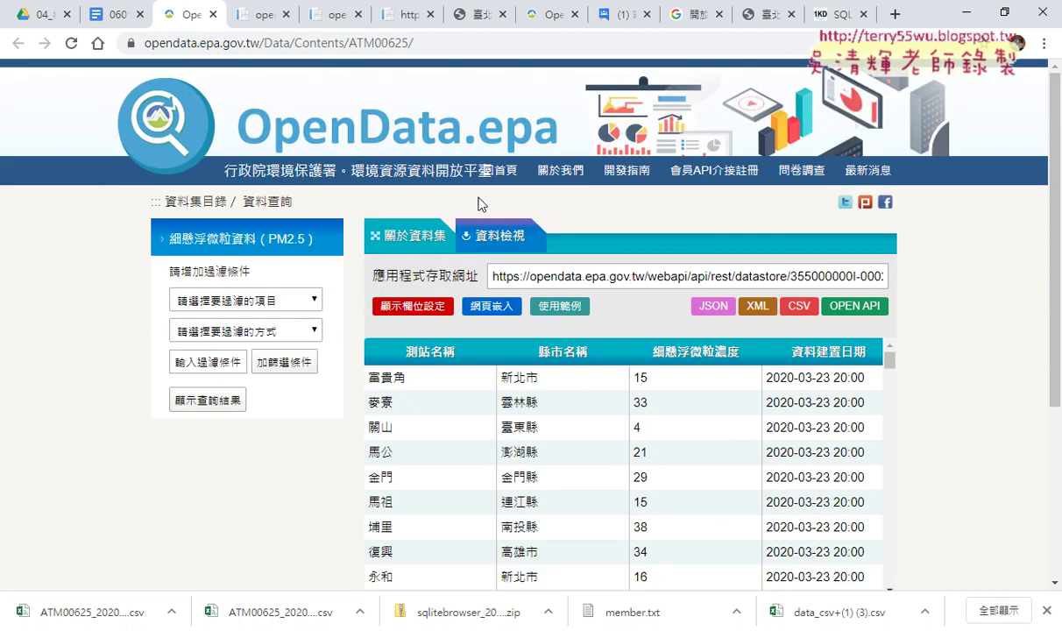